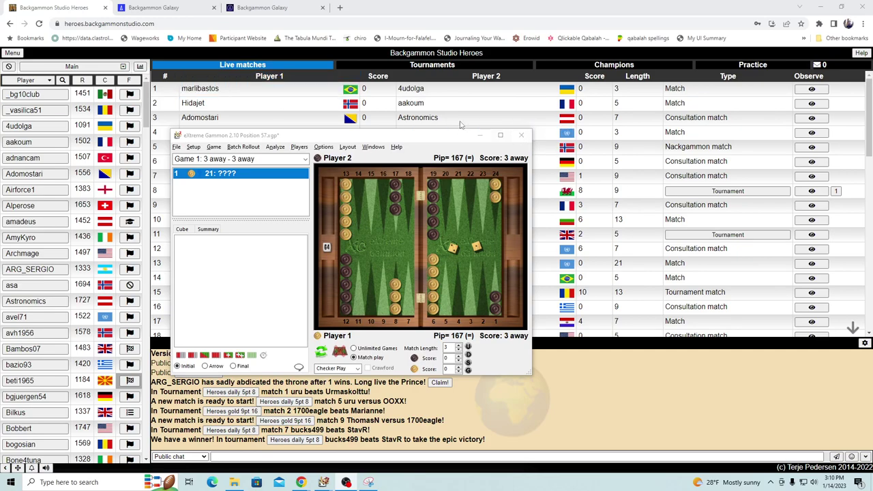
- Minimize eXtreme Gammon and open the Backgammon Studio Heroes site menu in the browser
{"action": "left_click", "coordinate": [451, 7]}
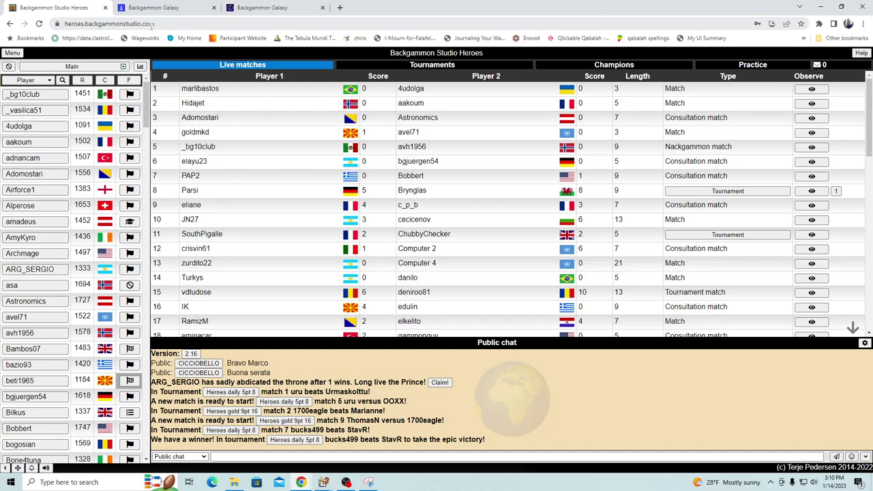
{"action": "left_click", "coordinate": [21, 54]}
- Download the 2023-01-13 7-point match from My matches and open it maximized in Notepad
{"action": "left_click", "coordinate": [29, 151]}
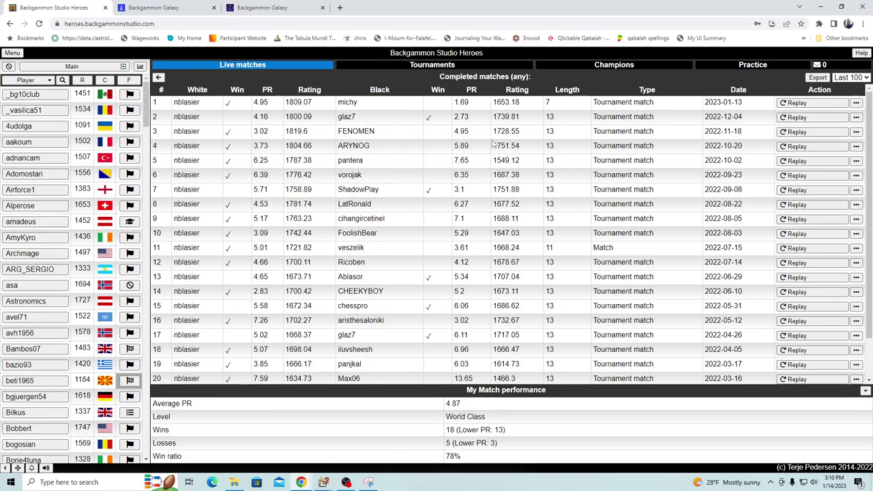
{"action": "left_click", "coordinate": [855, 103]}
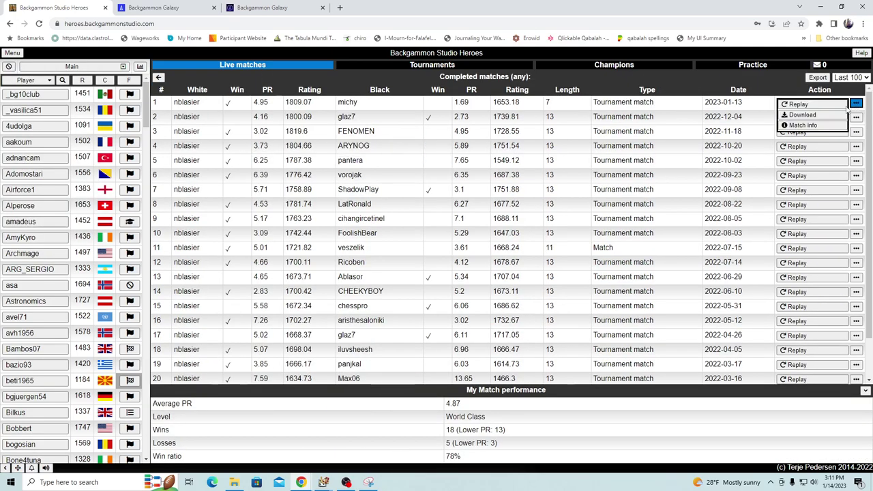
{"action": "left_click", "coordinate": [824, 118]}
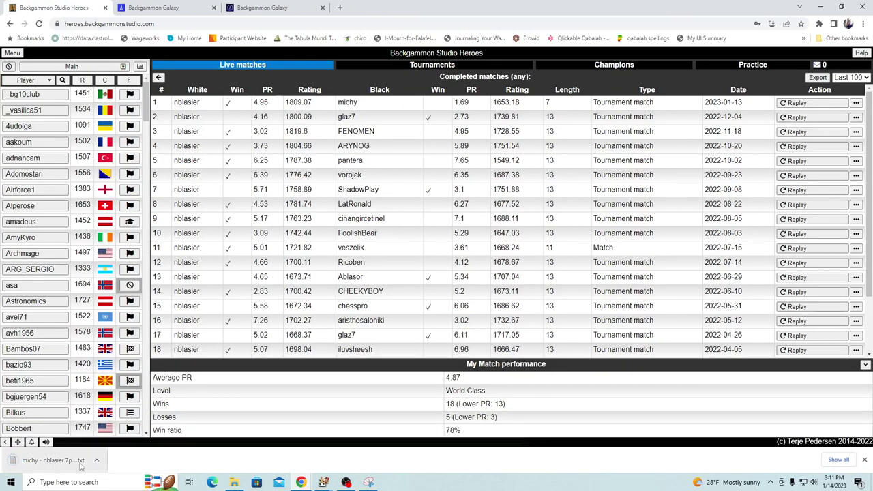
{"action": "left_click", "coordinate": [75, 462]}
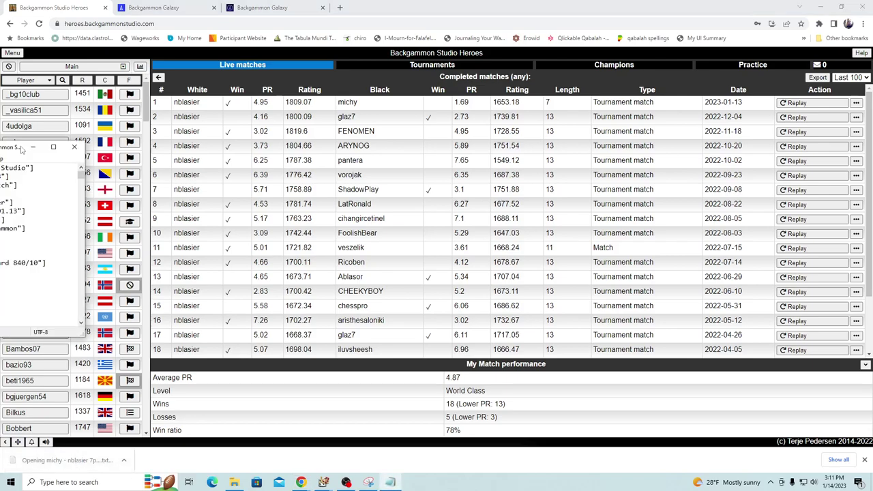
{"action": "left_click", "coordinate": [305, 129]}
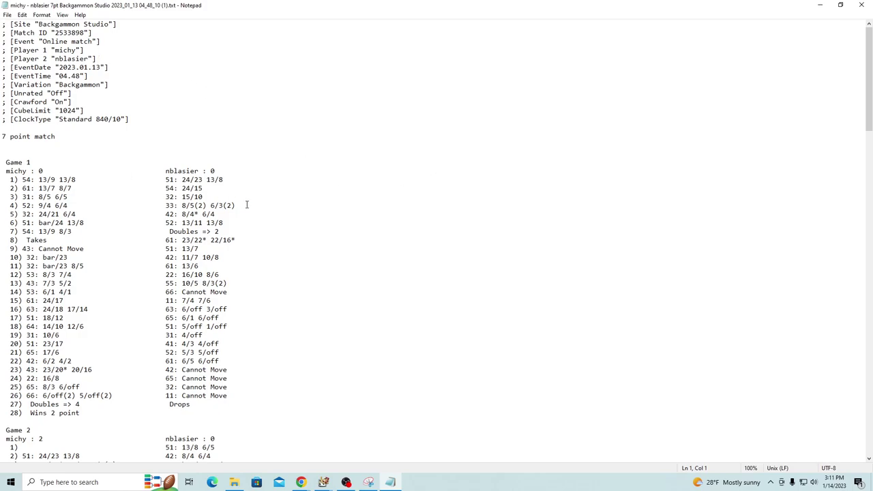
- Set Notepad's font size to 22 so the match record is larger
{"action": "left_click", "coordinate": [62, 15]}
{"action": "mouse_move", "coordinate": [41, 15]}
{"action": "left_click", "coordinate": [51, 34]}
{"action": "left_click", "coordinate": [184, 141]}
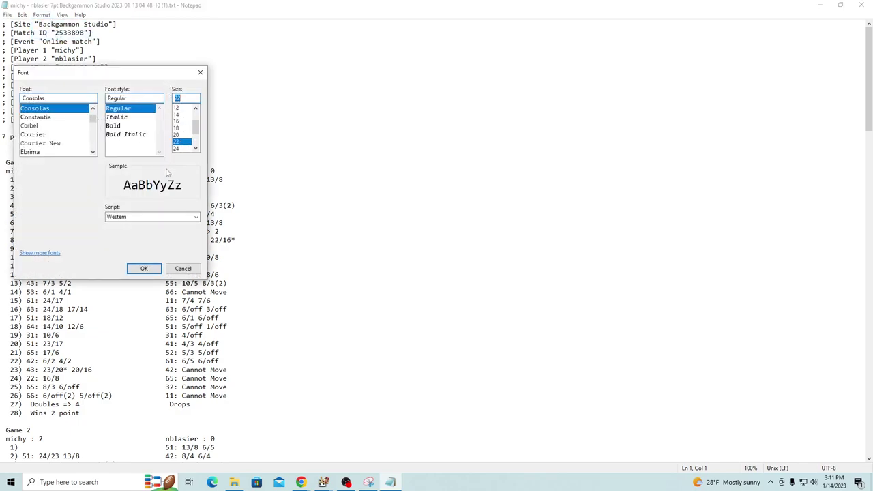
{"action": "left_click", "coordinate": [154, 270]}
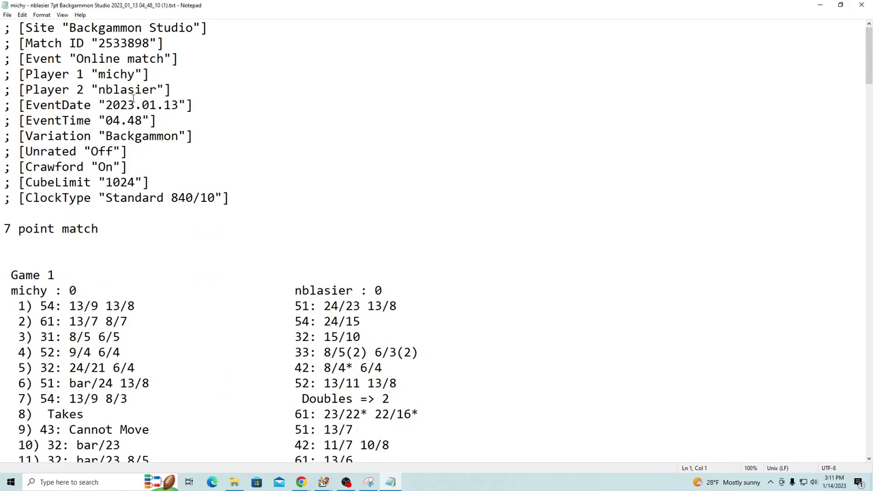
- Highlight the Doubles => 2 cube action in Game 1
{"action": "scroll", "coordinate": [177, 133], "scroll_direction": "down", "scroll_amount": 5}
{"action": "scroll", "coordinate": [178, 133], "scroll_direction": "up", "scroll_amount": 1}
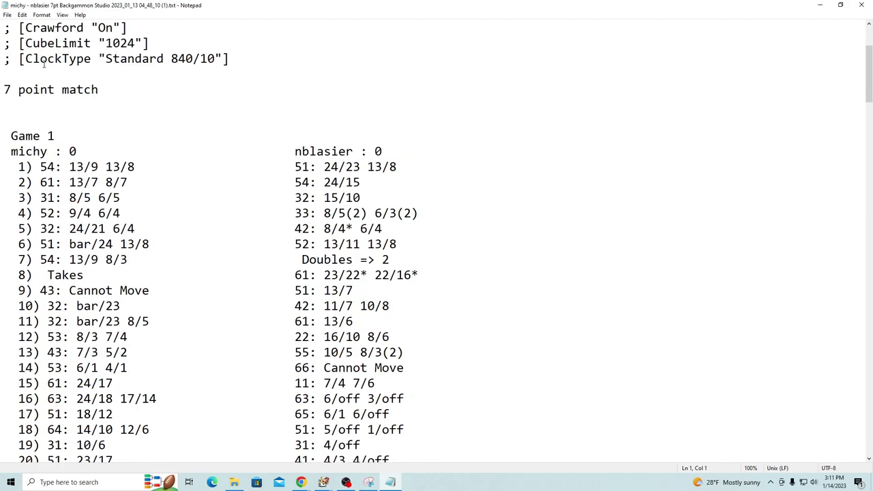
{"action": "scroll", "coordinate": [90, 115], "scroll_direction": "down", "scroll_amount": 1}
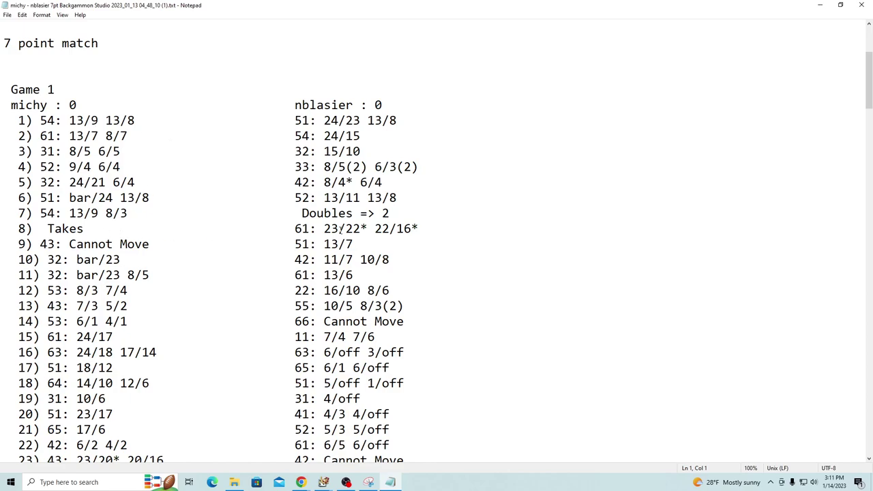
{"action": "left_click_drag", "start_coordinate": [301, 213], "coordinate": [400, 212]}
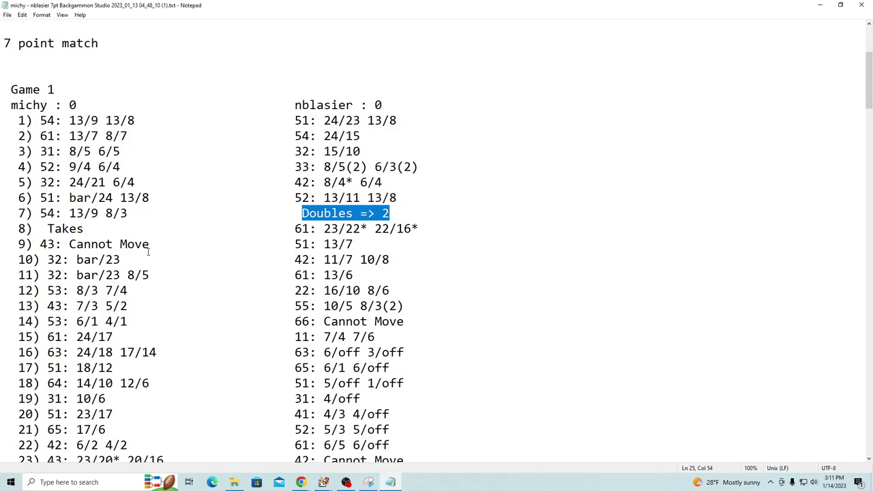
- Read through the match record to Game 7, then minimize Notepad
{"action": "scroll", "coordinate": [177, 239], "scroll_direction": "down", "scroll_amount": 5}
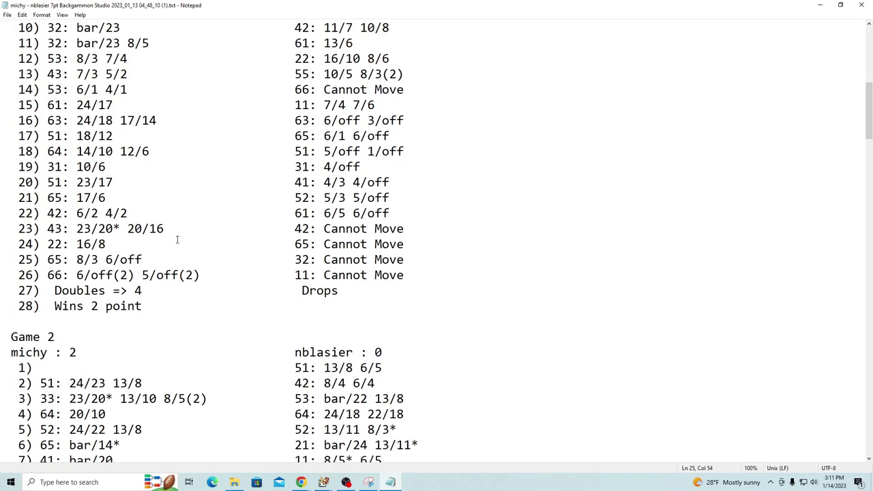
{"action": "scroll", "coordinate": [176, 239], "scroll_direction": "down", "scroll_amount": 5}
{"action": "scroll", "coordinate": [131, 157], "scroll_direction": "down", "scroll_amount": 3}
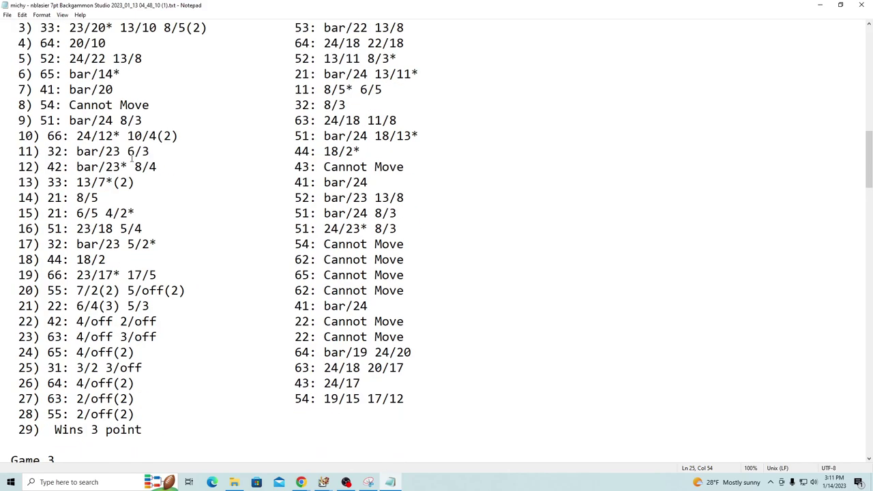
{"action": "scroll", "coordinate": [131, 157], "scroll_direction": "down", "scroll_amount": 5}
{"action": "scroll", "coordinate": [143, 165], "scroll_direction": "down", "scroll_amount": 10}
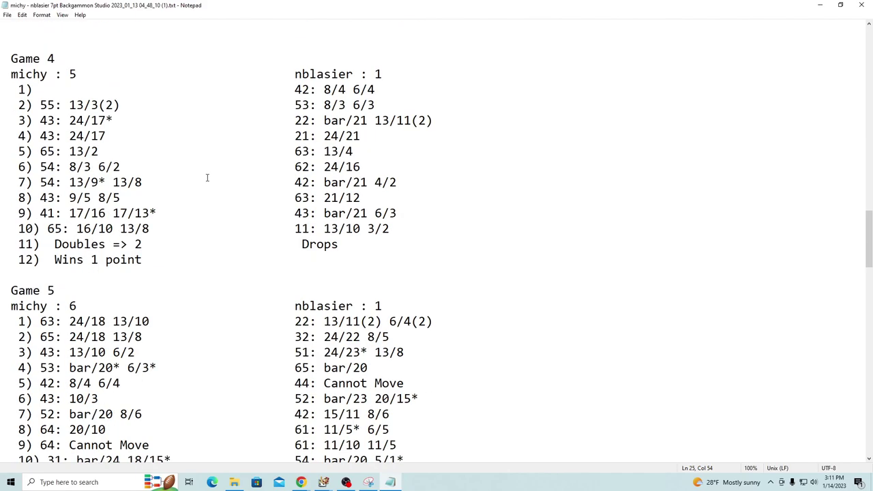
{"action": "scroll", "coordinate": [208, 178], "scroll_direction": "down", "scroll_amount": 20}
{"action": "scroll", "coordinate": [218, 183], "scroll_direction": "down", "scroll_amount": 5}
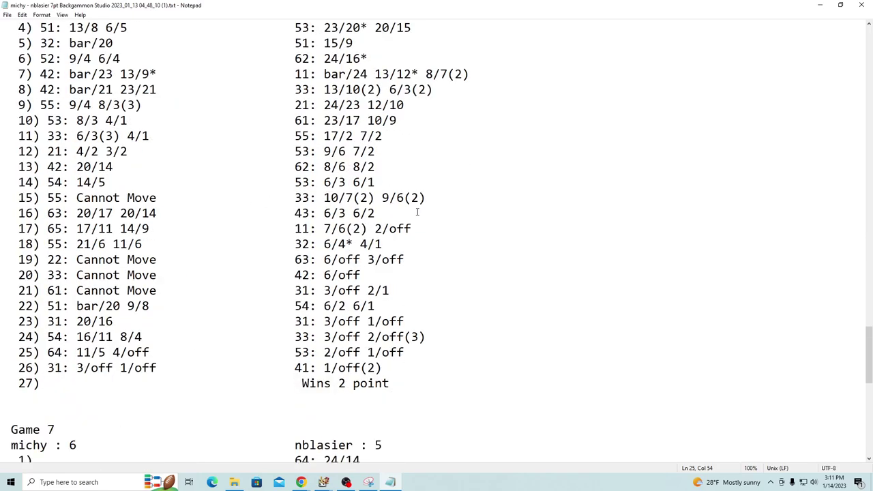
{"action": "scroll", "coordinate": [512, 197], "scroll_direction": "up", "scroll_amount": 20}
{"action": "scroll", "coordinate": [490, 184], "scroll_direction": "up", "scroll_amount": 20}
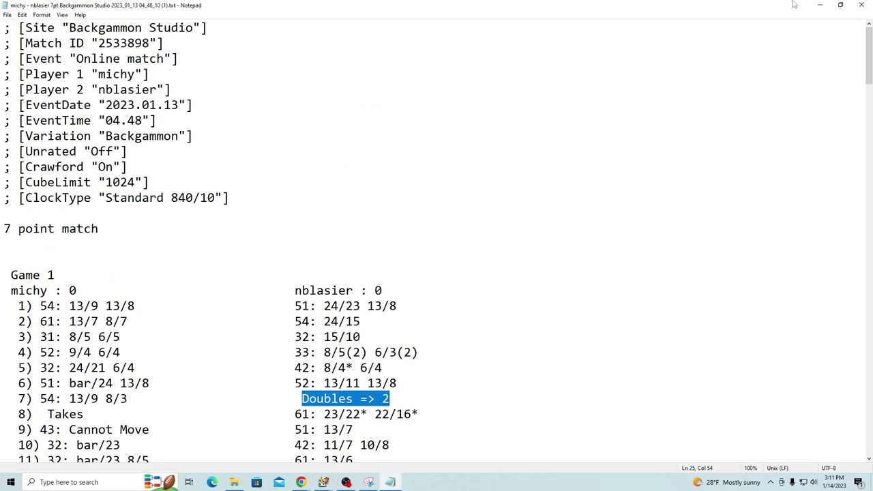
{"action": "left_click", "coordinate": [819, 4]}
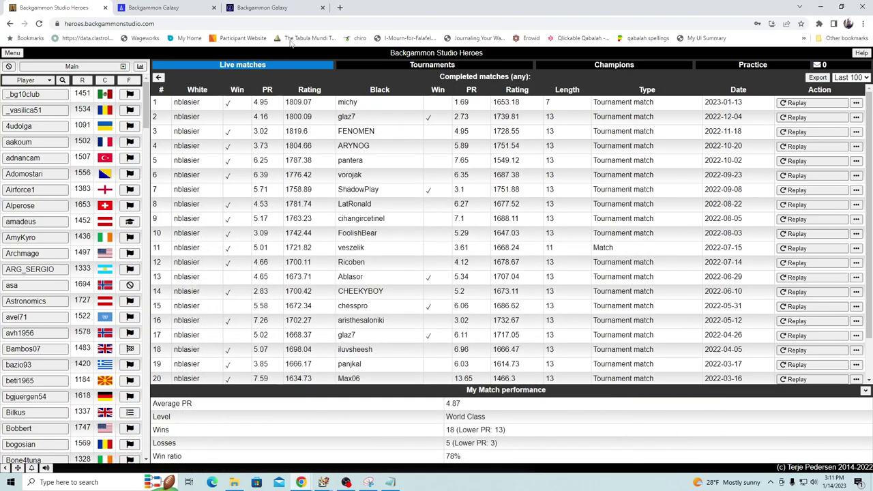
- Download the top match on Backgammon Galaxy's Analysis list as match22799702.txt and open it
{"action": "left_click", "coordinate": [198, 8]}
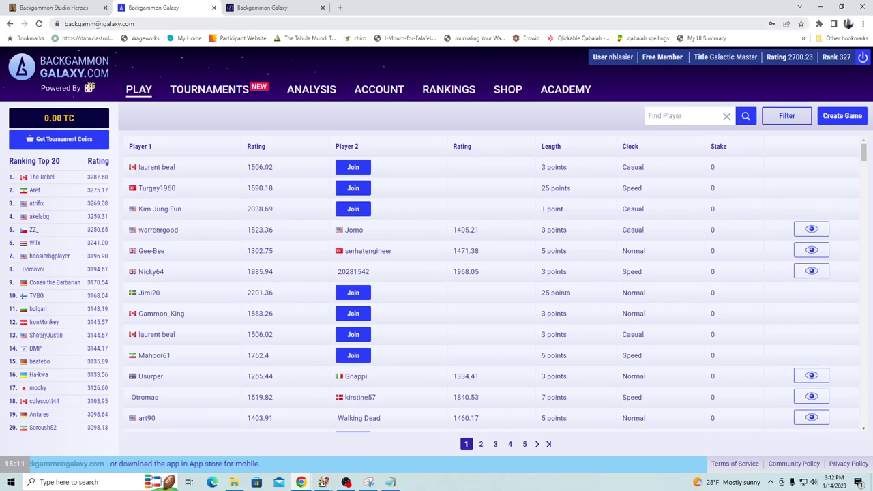
{"action": "left_click", "coordinate": [292, 92]}
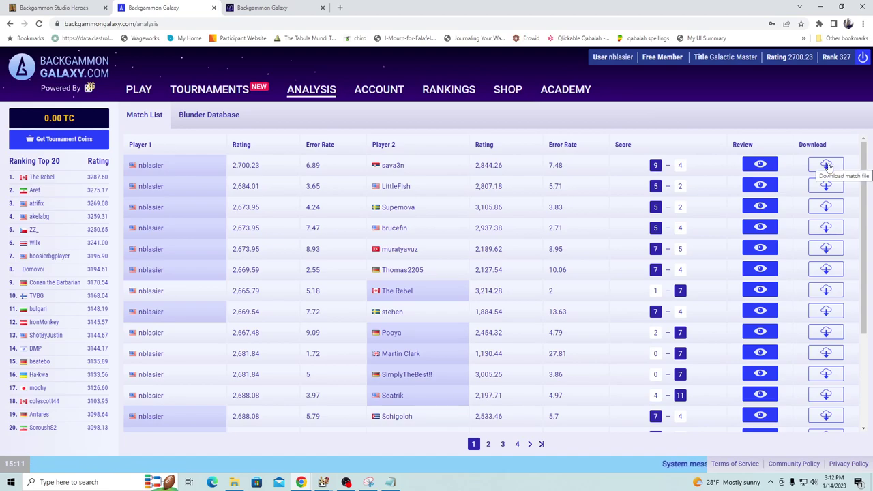
{"action": "left_click", "coordinate": [826, 166]}
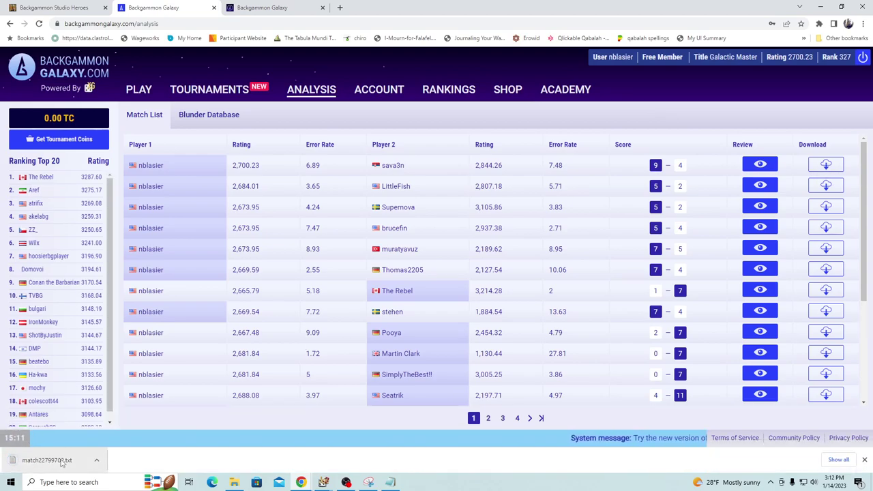
{"action": "left_click", "coordinate": [61, 463]}
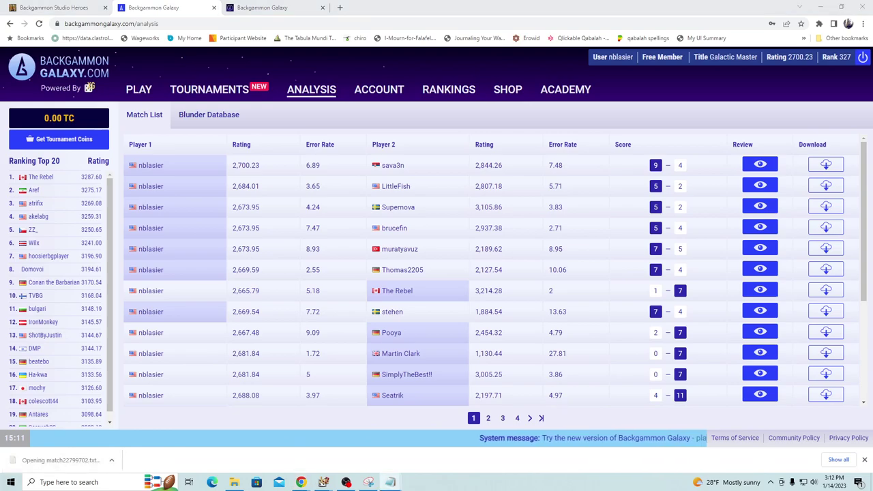
- Review the 9-point match file maximized in Notepad, then minimize it
{"action": "left_click", "coordinate": [386, 125]}
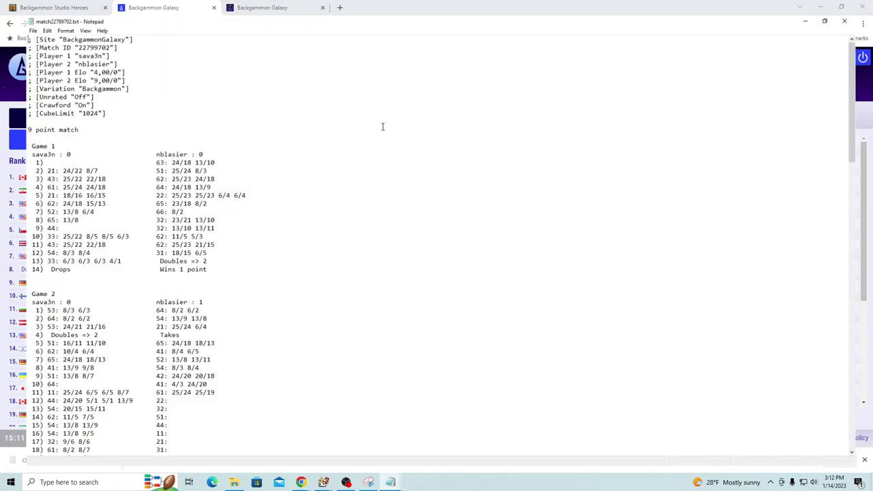
{"action": "scroll", "coordinate": [290, 225], "scroll_direction": "down", "scroll_amount": 9}
{"action": "scroll", "coordinate": [297, 231], "scroll_direction": "up", "scroll_amount": 8}
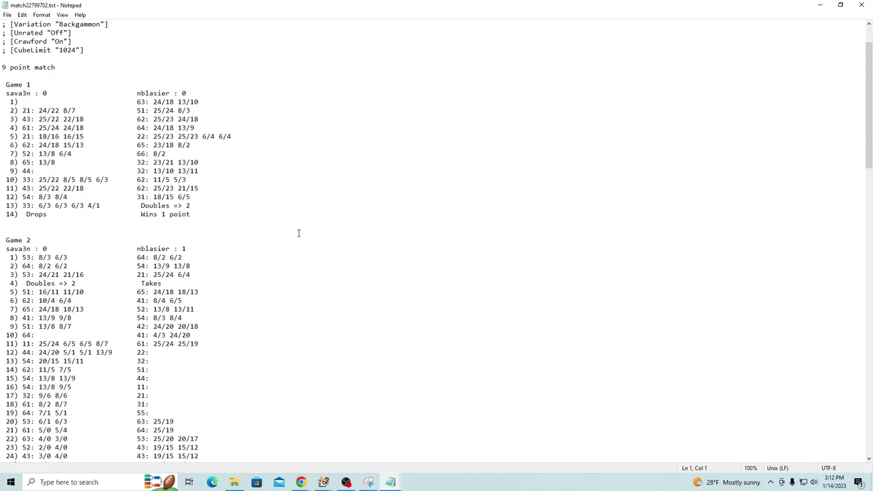
{"action": "left_click", "coordinate": [827, 5]}
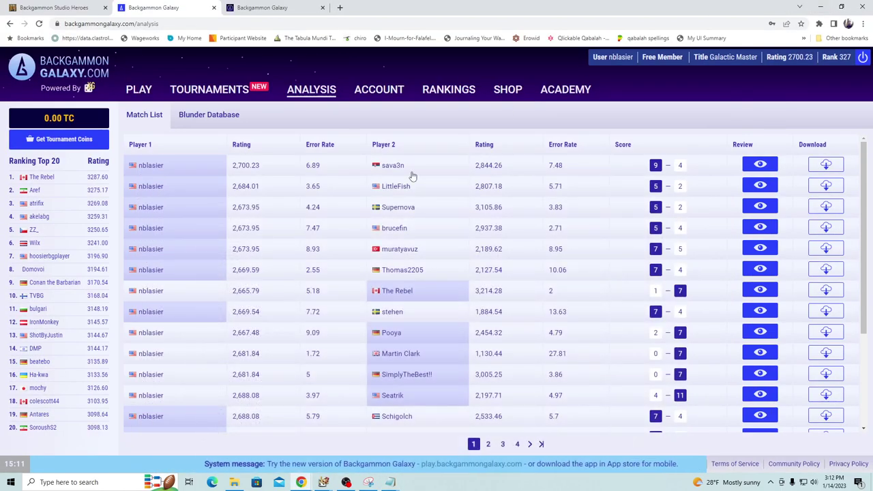
- Save the most recent Galaxy match as match144424 (1).txt and open it maximized
{"action": "left_click", "coordinate": [286, 7]}
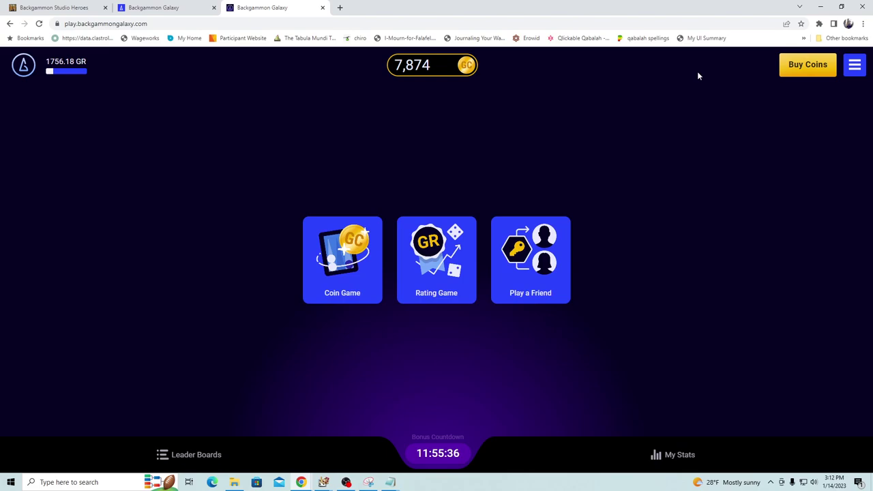
{"action": "left_click", "coordinate": [856, 65]}
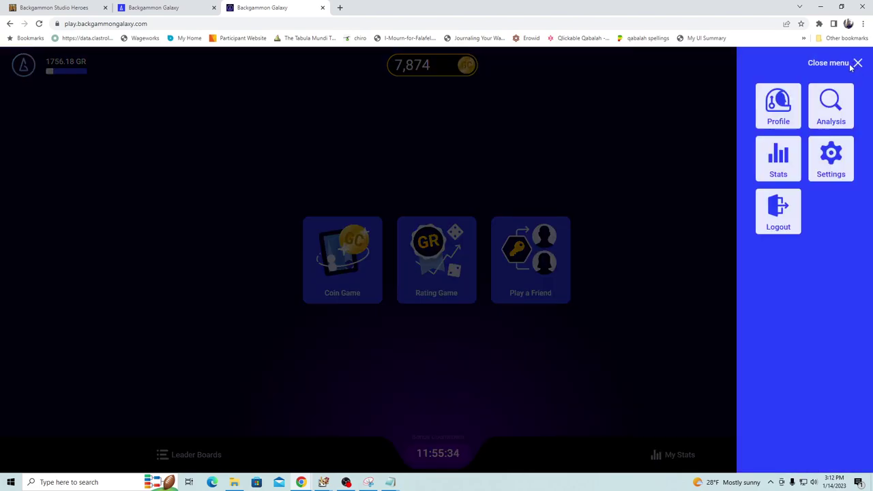
{"action": "left_click", "coordinate": [828, 99]}
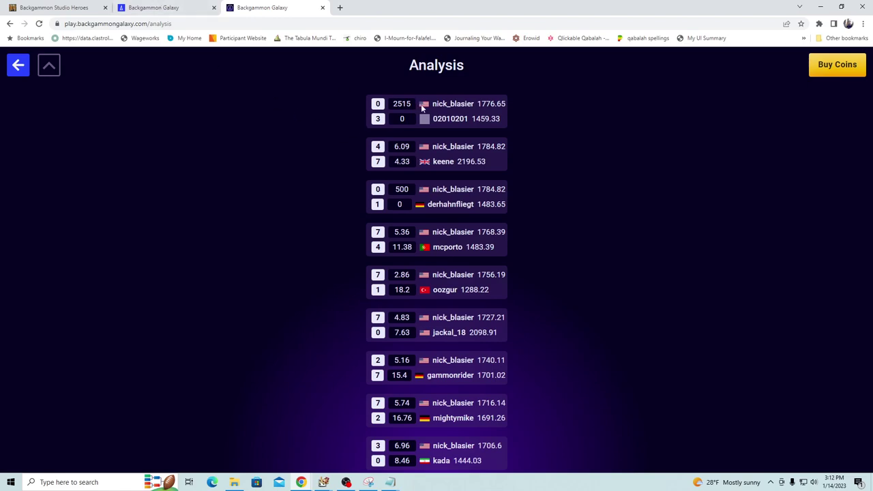
{"action": "mouse_move", "coordinate": [435, 112]}
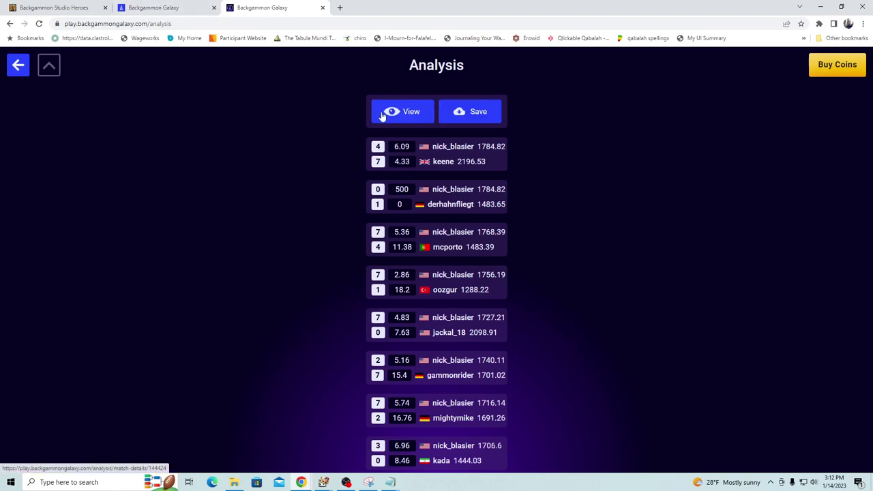
{"action": "left_click", "coordinate": [464, 112]}
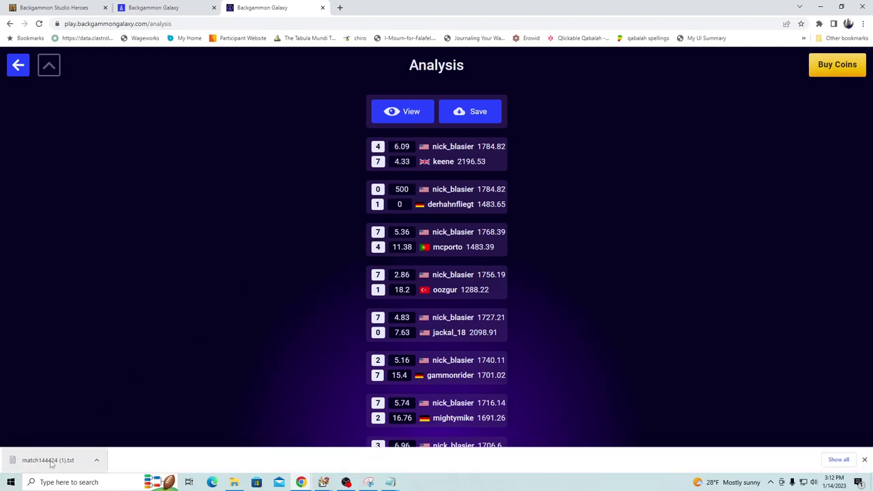
{"action": "left_click", "coordinate": [47, 461]}
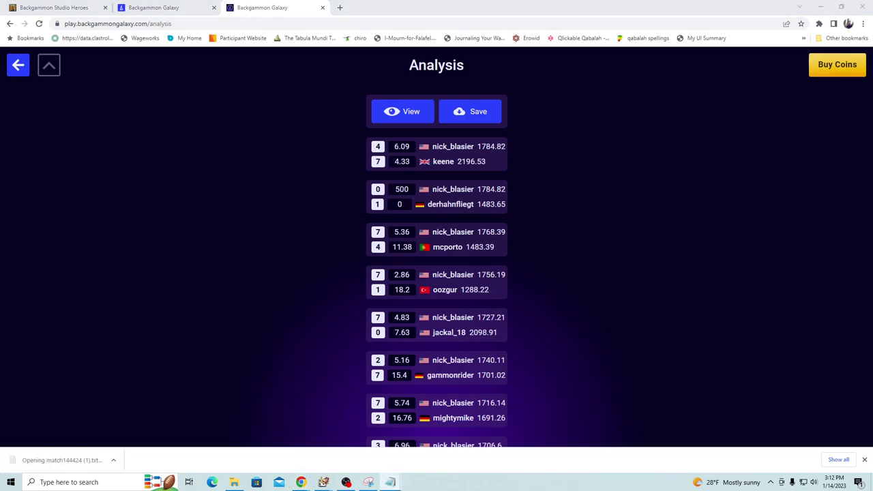
{"action": "left_click", "coordinate": [281, 140]}
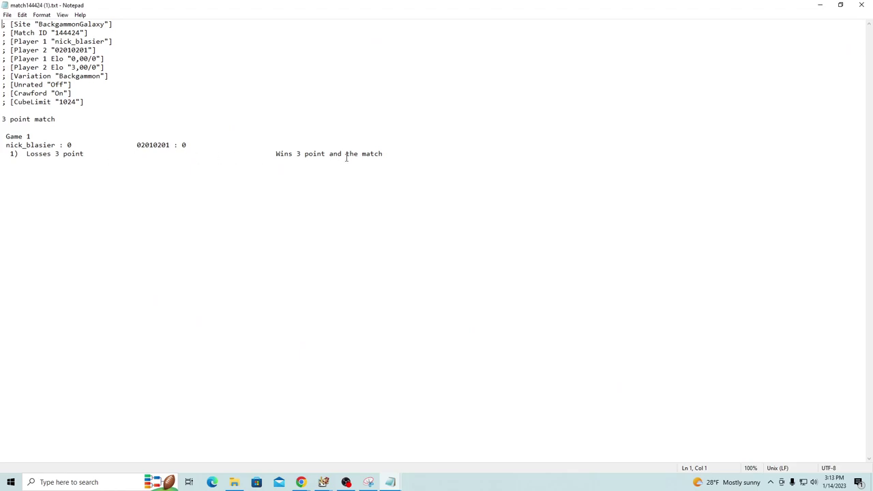
- Select the 3 point match record, then highlight the Game 1 'Losses 3 point' result
{"action": "left_click_drag", "start_coordinate": [387, 154], "coordinate": [2, 120]}
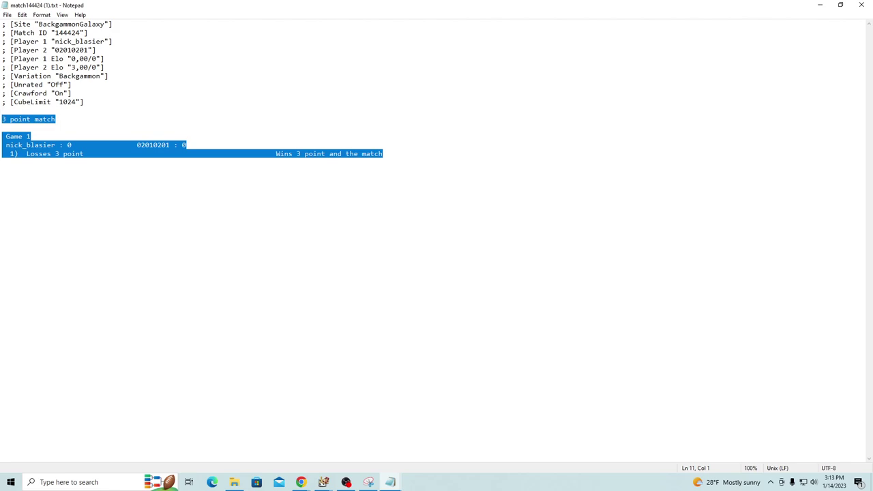
{"action": "left_click", "coordinate": [91, 156]}
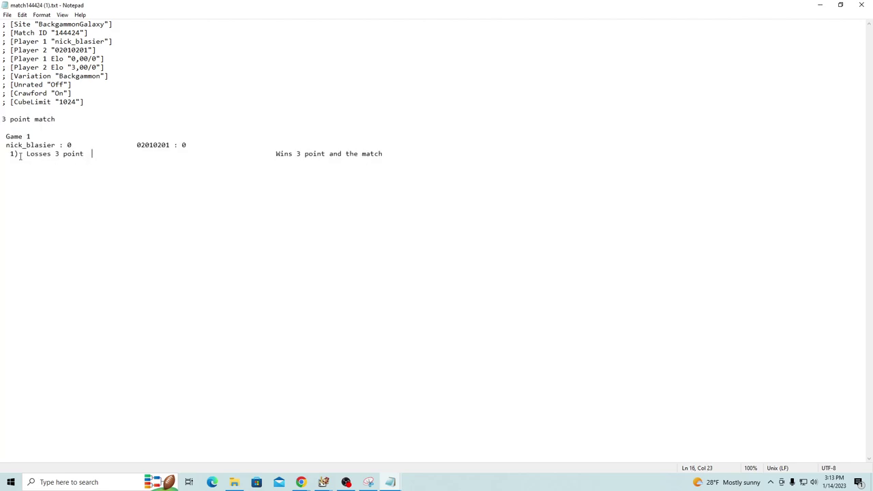
{"action": "left_click_drag", "start_coordinate": [27, 155], "coordinate": [93, 155]}
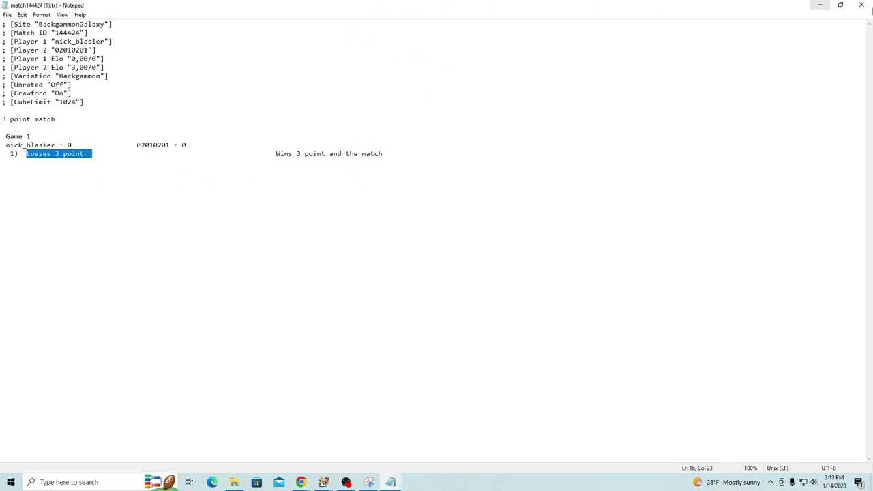
- Minimize Notepad, show the Backgammon Studio Heroes matches tab, then bring eXtreme Gammon forward
{"action": "left_click", "coordinate": [822, 6]}
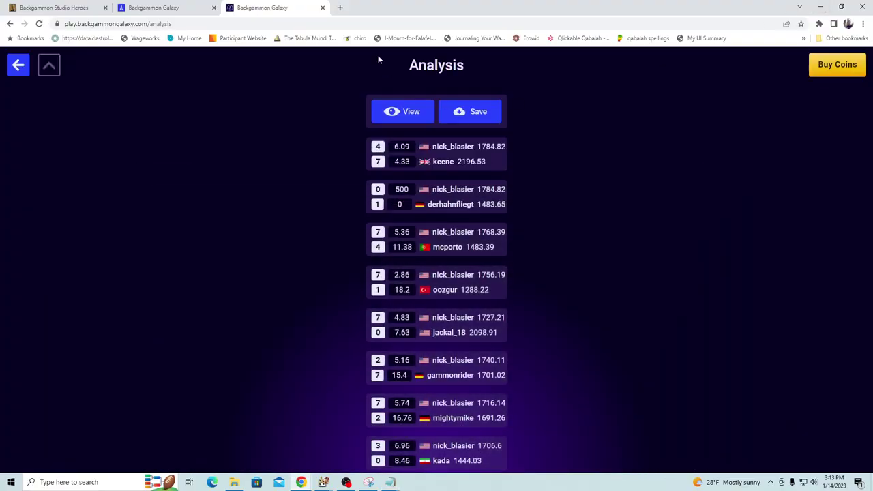
{"action": "left_click", "coordinate": [82, 8]}
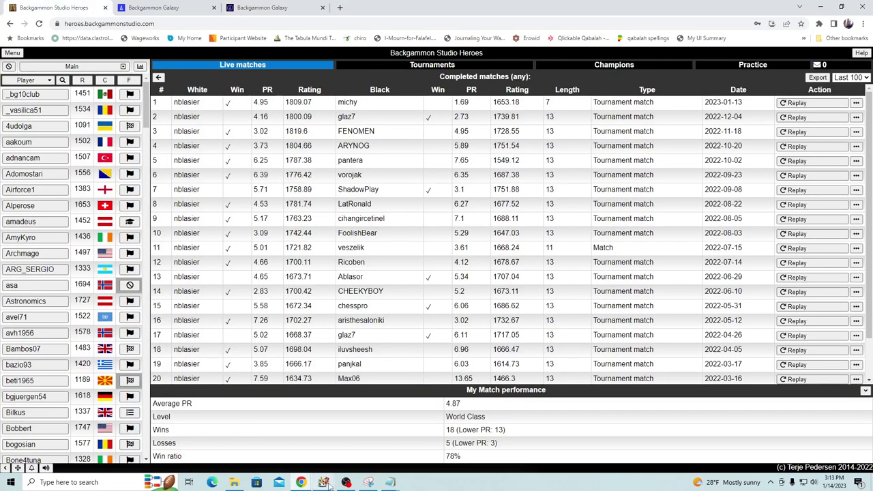
{"action": "mouse_move", "coordinate": [298, 483]}
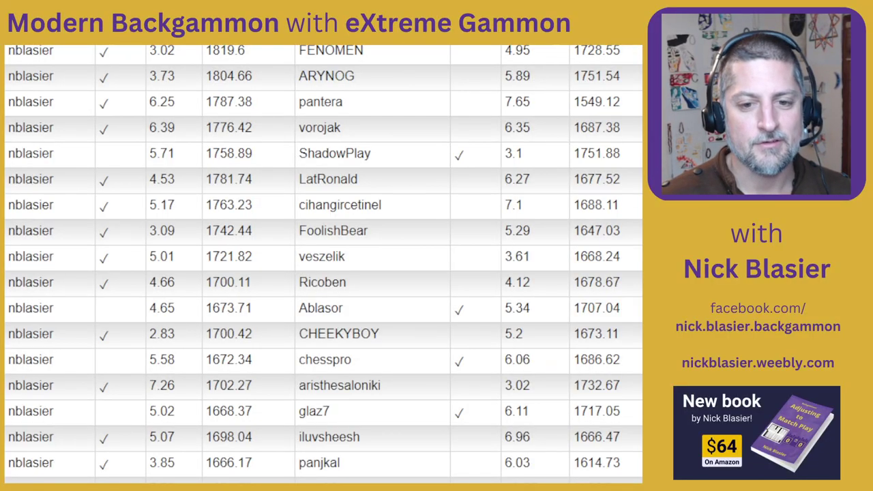
{"action": "key", "text": "alt+Tab"}
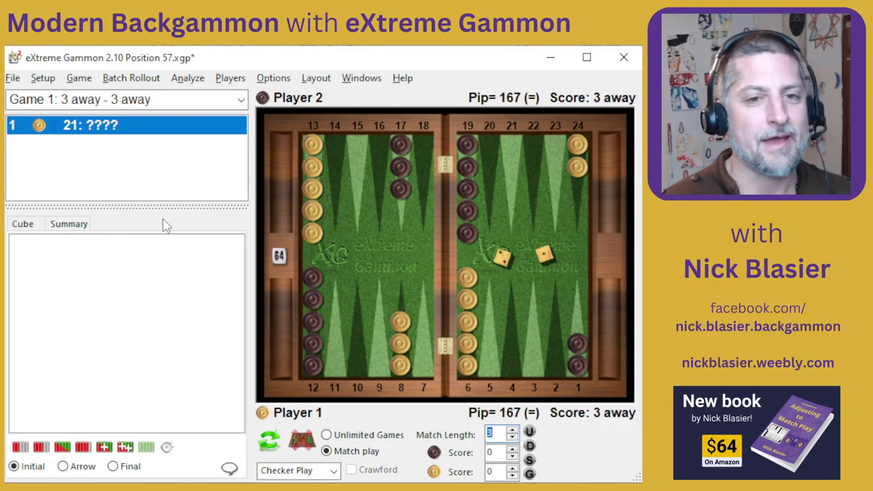
- Start File > Open without saving, browse Downloads, and show All Files (*.*)
{"action": "left_click", "coordinate": [12, 78]}
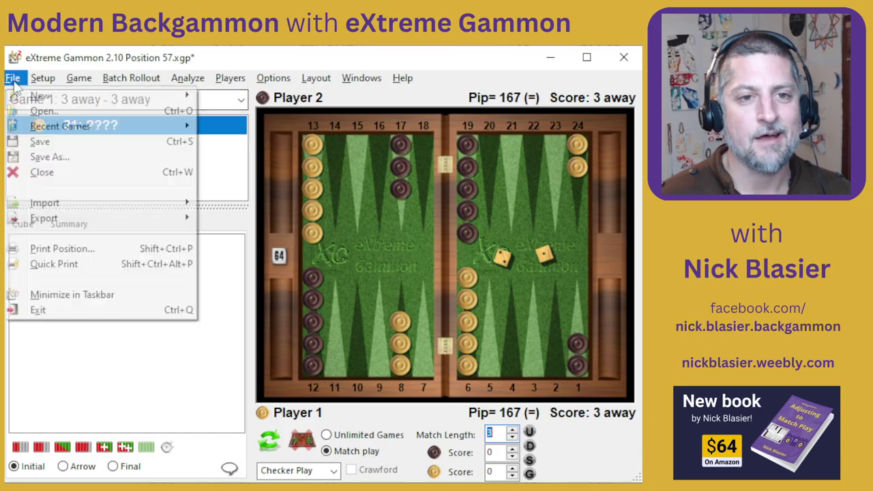
{"action": "left_click", "coordinate": [41, 112]}
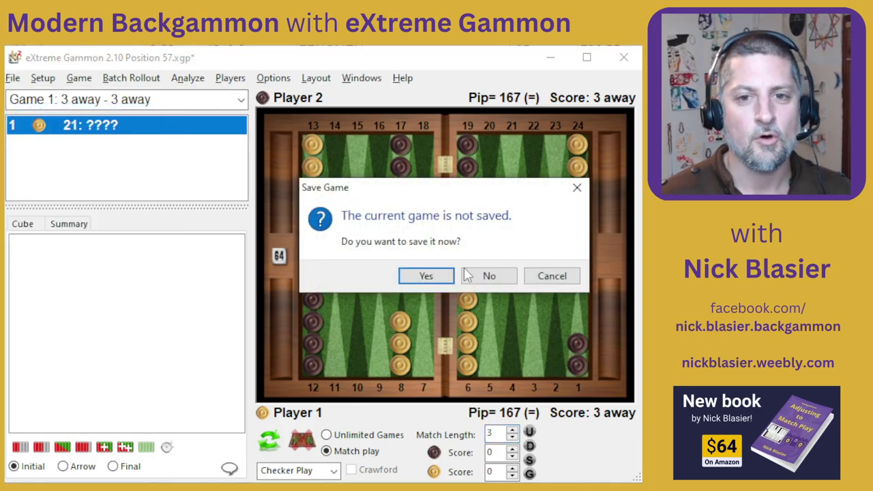
{"action": "left_click", "coordinate": [511, 277]}
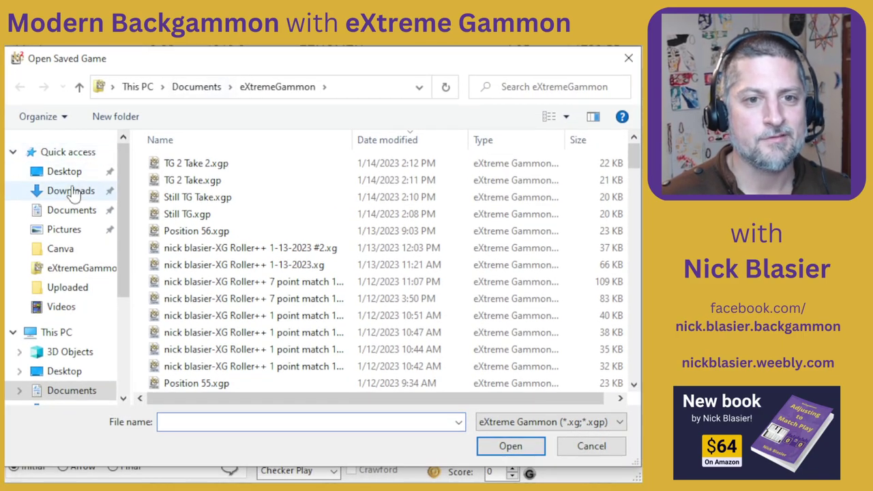
{"action": "left_click", "coordinate": [91, 192]}
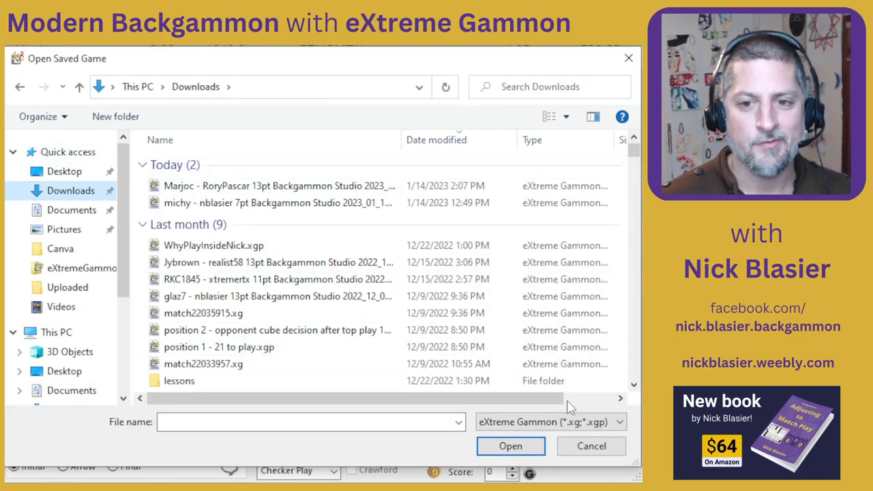
{"action": "left_click", "coordinate": [572, 424]}
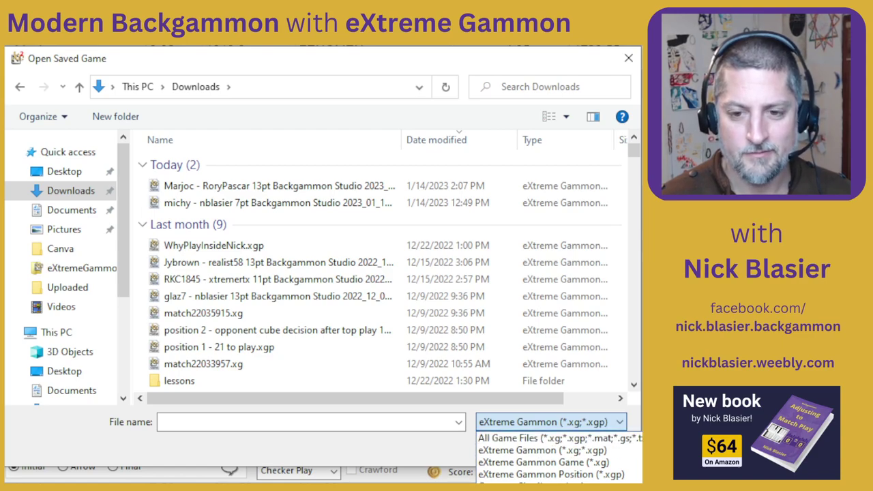
{"action": "key", "text": "End"}
{"action": "key", "text": "Return"}
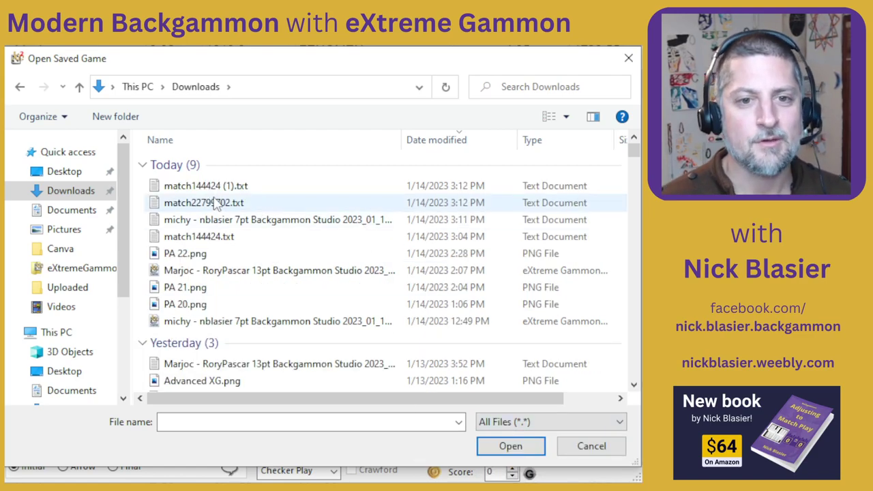
- Widen the Name column and open the 7pt Backgammon Studio match text file
{"action": "left_click_drag", "start_coordinate": [402, 140], "coordinate": [476, 139]}
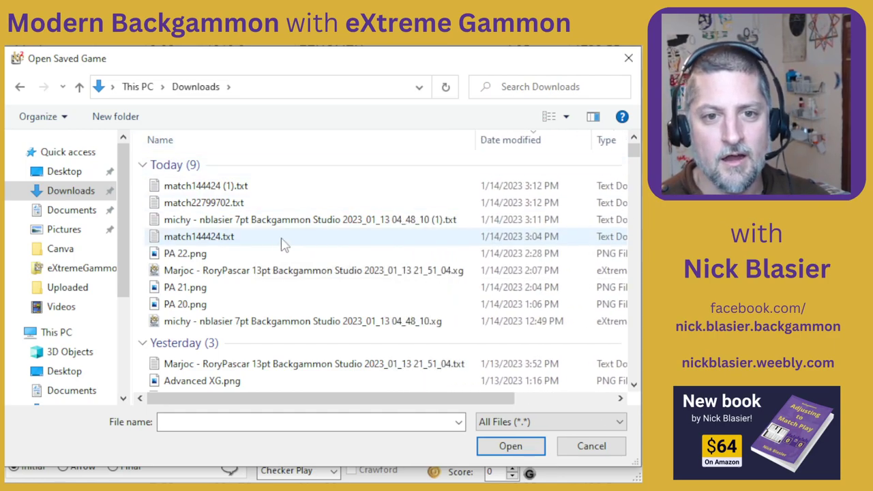
{"action": "left_click", "coordinate": [231, 225]}
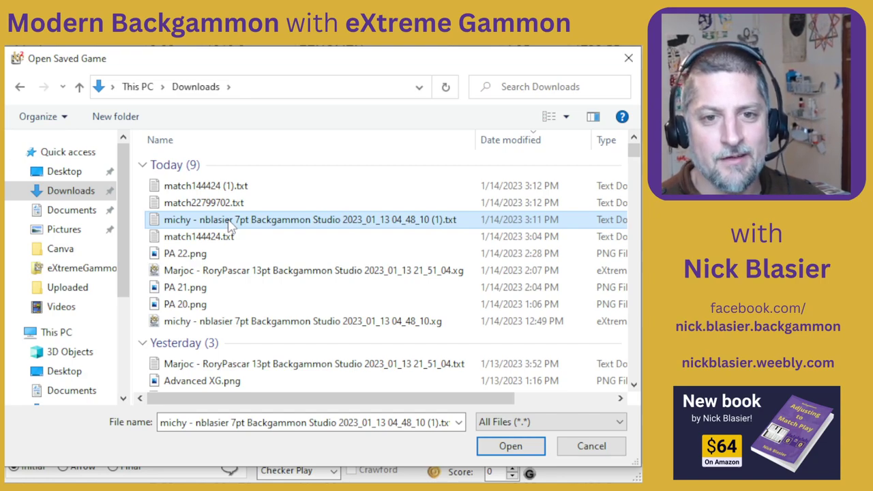
{"action": "key", "text": "Up"}
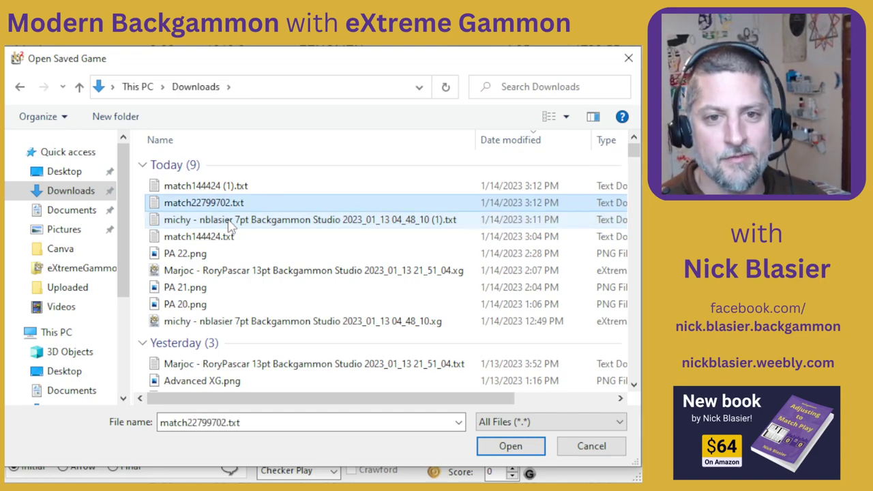
{"action": "key", "text": "Up"}
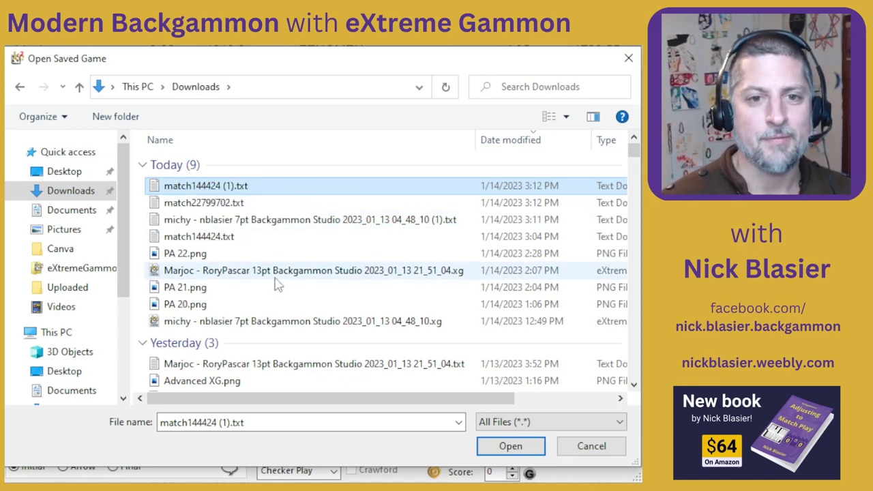
{"action": "double_click", "coordinate": [220, 221]}
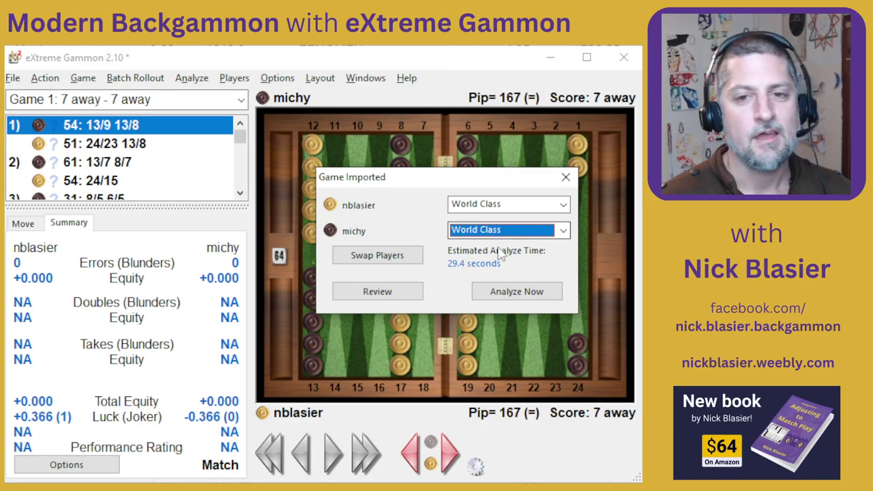
- Step through the imported match to the final Double/Pass, then open Analyze > Session settings
{"action": "left_click", "coordinate": [377, 292]}
{"action": "left_click", "coordinate": [153, 151]}
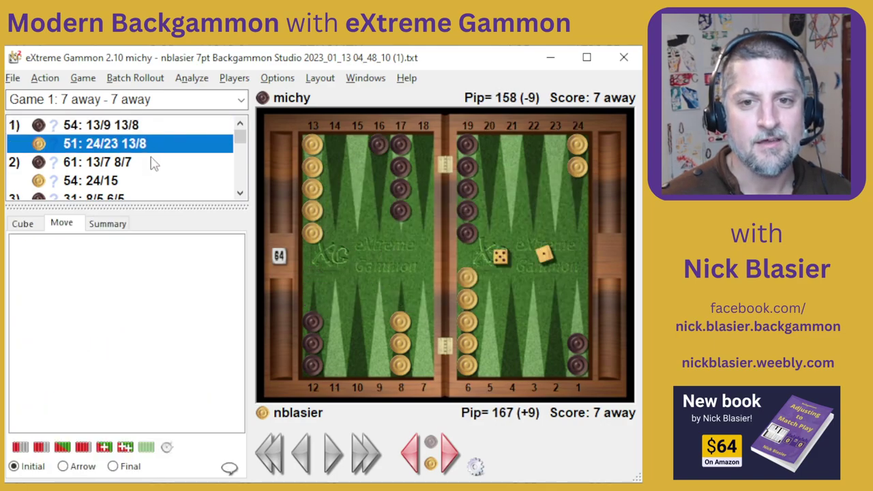
{"action": "left_click", "coordinate": [153, 163]}
{"action": "mouse_move", "coordinate": [240, 139]}
{"action": "left_mouse_down"}
{"action": "mouse_move", "coordinate": [231, 193]}
{"action": "mouse_move", "coordinate": [240, 133]}
{"action": "left_mouse_up"}
{"action": "left_click", "coordinate": [186, 145]}
{"action": "left_click", "coordinate": [193, 78]}
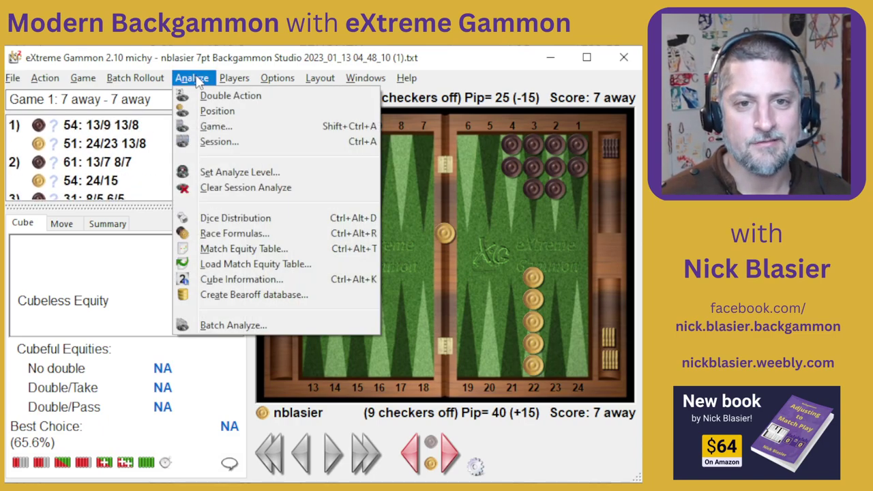
{"action": "left_click", "coordinate": [236, 144]}
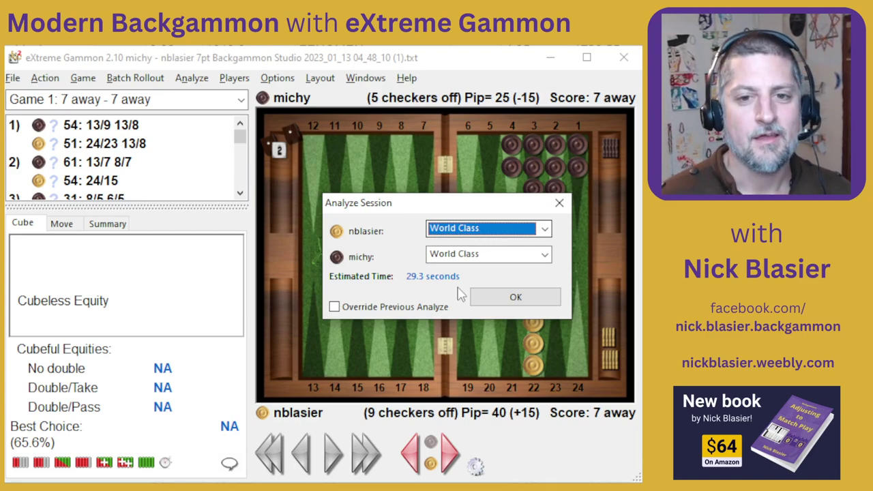
- Set both players' analysis level to World Class, after briefly trying Extensive, and start the session analysis
{"action": "left_click", "coordinate": [518, 231]}
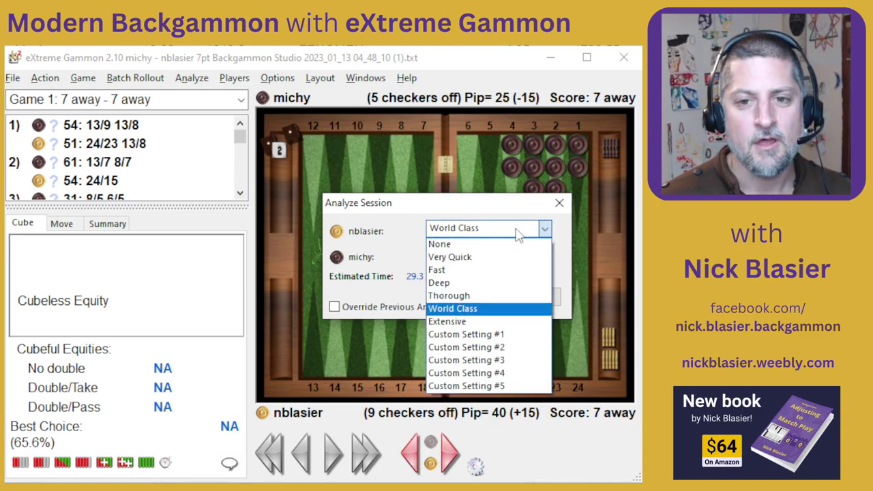
{"action": "left_click", "coordinate": [486, 322]}
{"action": "left_click", "coordinate": [494, 255]}
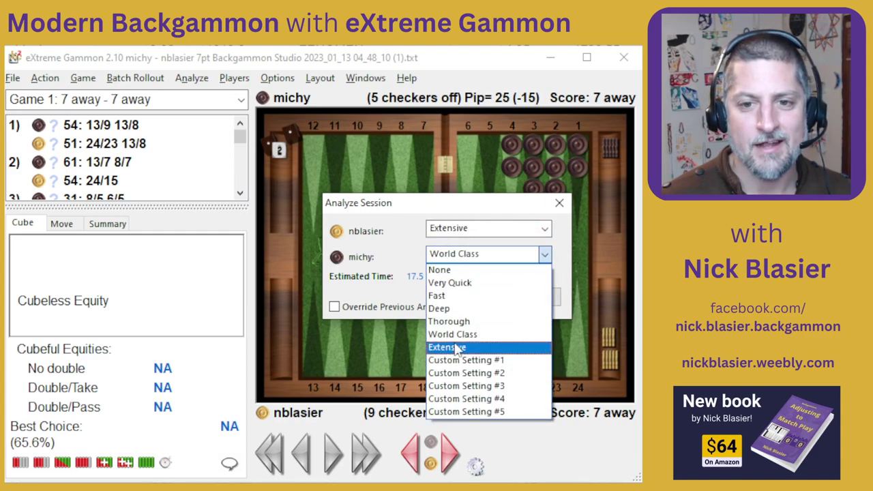
{"action": "left_click", "coordinate": [477, 345]}
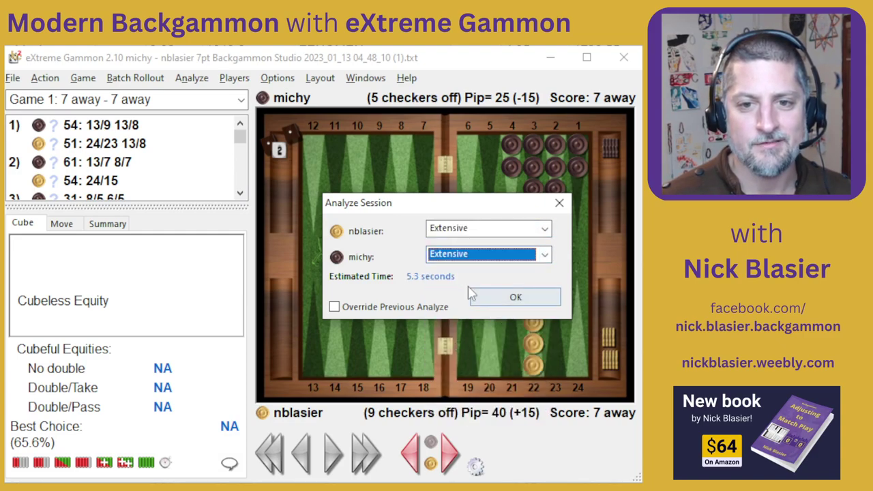
{"action": "left_click", "coordinate": [480, 232]}
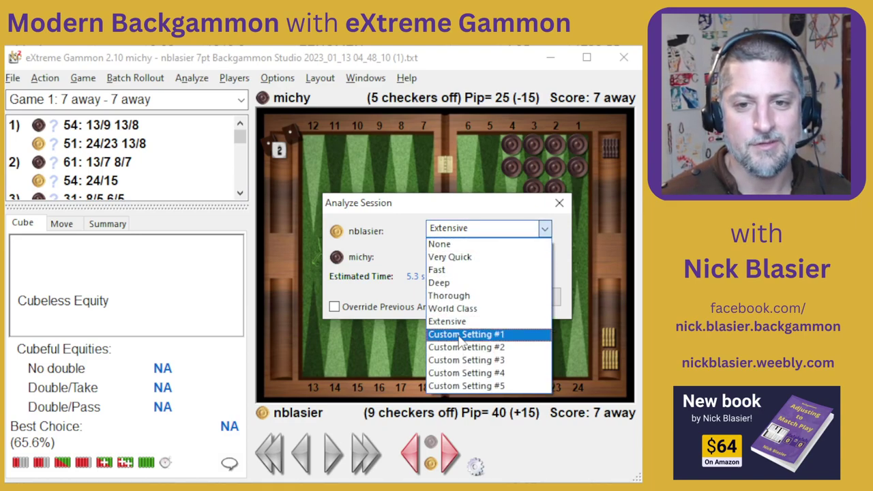
{"action": "left_click", "coordinate": [461, 308]}
{"action": "left_click", "coordinate": [476, 256]}
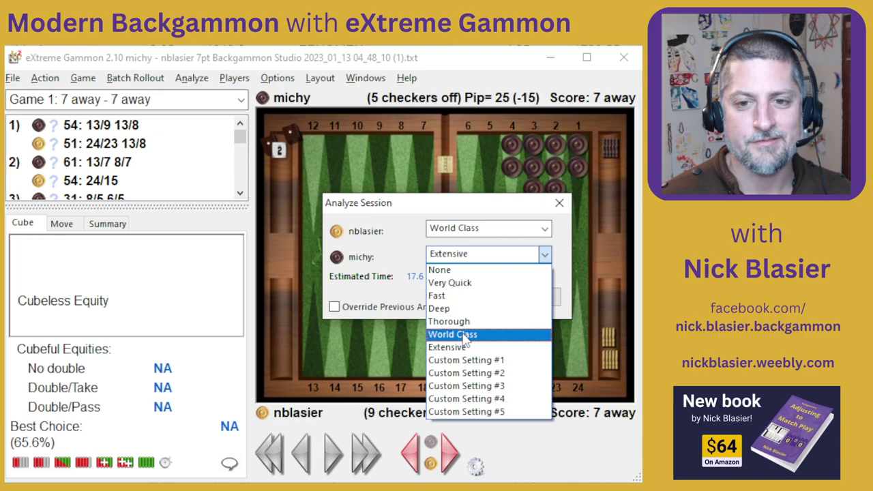
{"action": "left_click", "coordinate": [456, 333]}
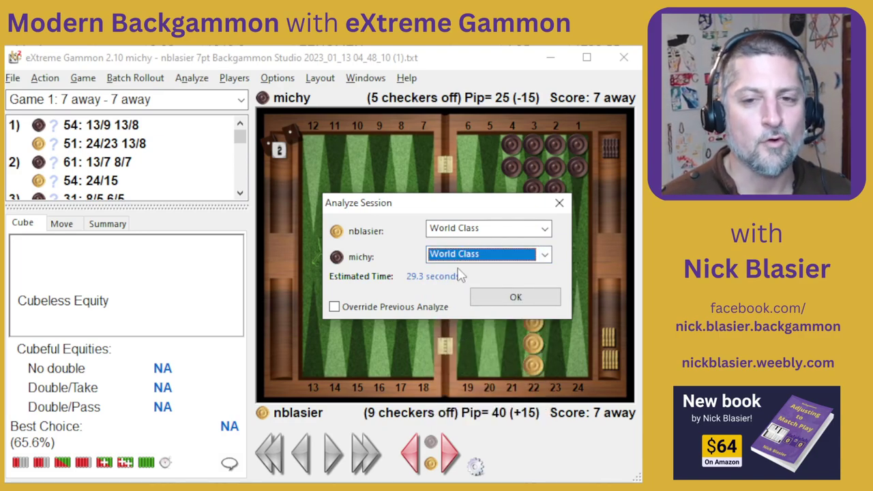
{"action": "left_click", "coordinate": [516, 301]}
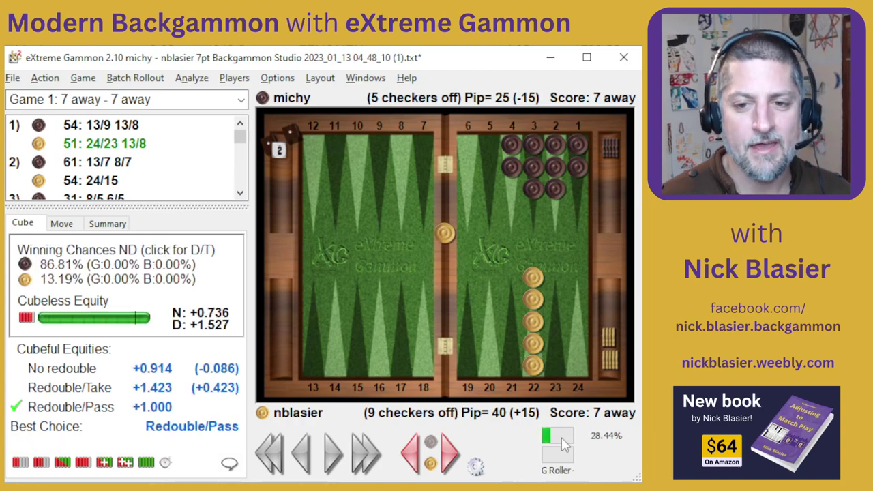
- Add the analysed game (rated 4.03 and 1.92) to the players' profiles and close the Analysis Queue window
{"action": "left_click", "coordinate": [544, 433]}
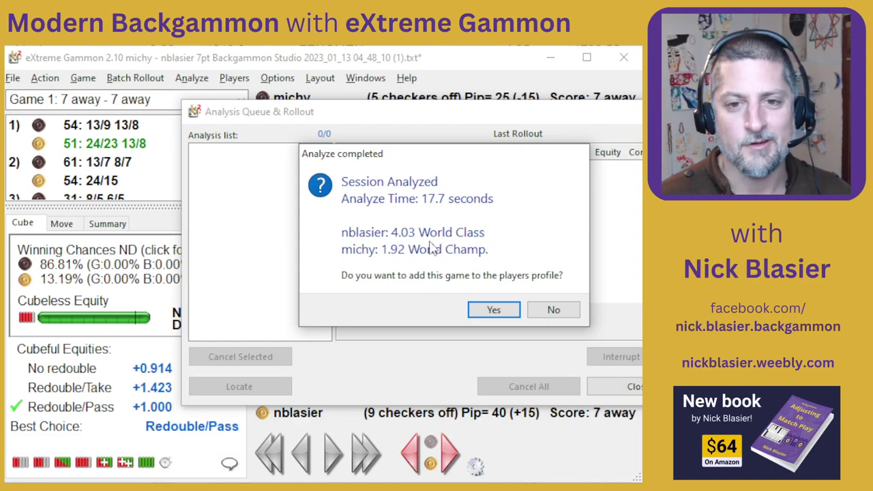
{"action": "left_click", "coordinate": [494, 310]}
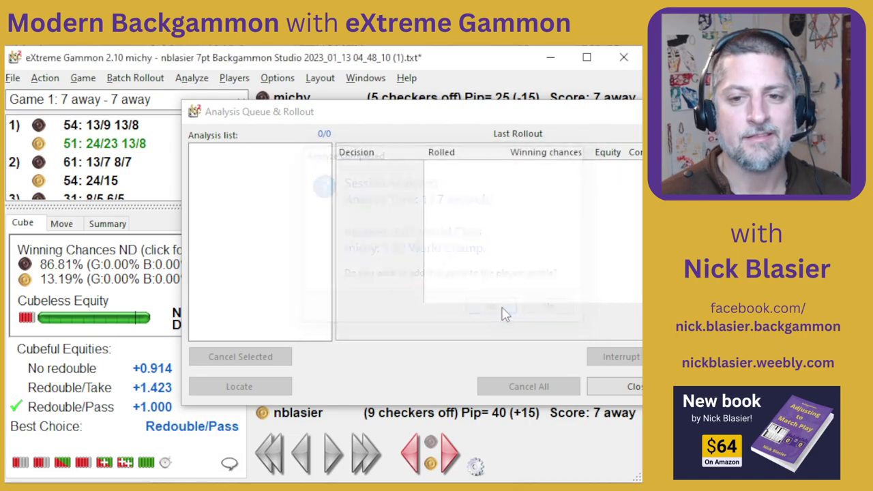
{"action": "left_click", "coordinate": [635, 387]}
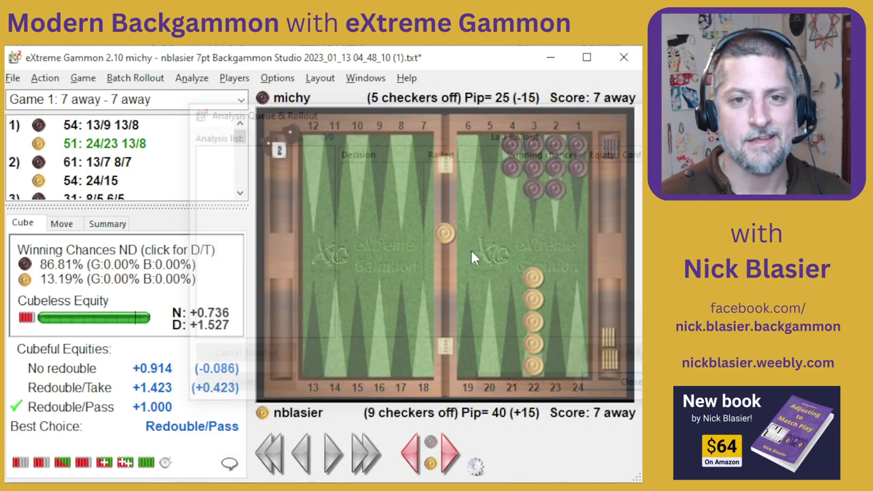
{"action": "left_click", "coordinate": [277, 77]}
- Show the player's profile Results table of seven matches, with the Profiles window fully in view
{"action": "mouse_move", "coordinate": [234, 78]}
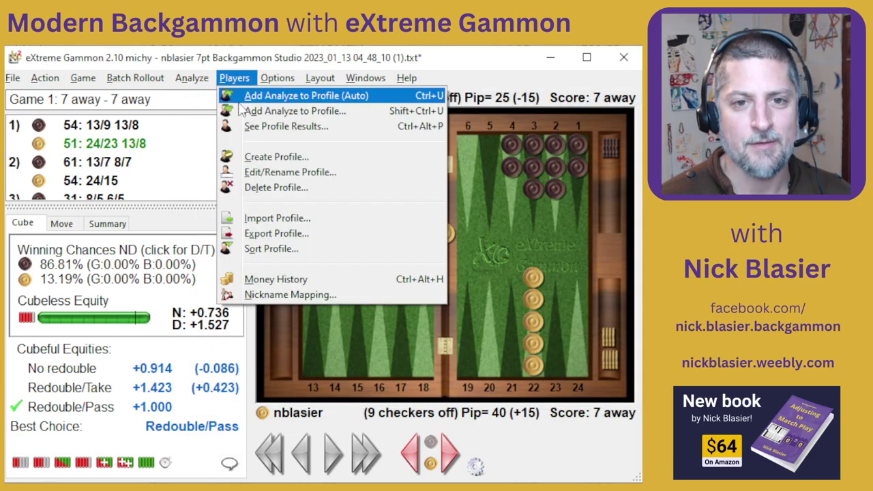
{"action": "left_click", "coordinate": [258, 125]}
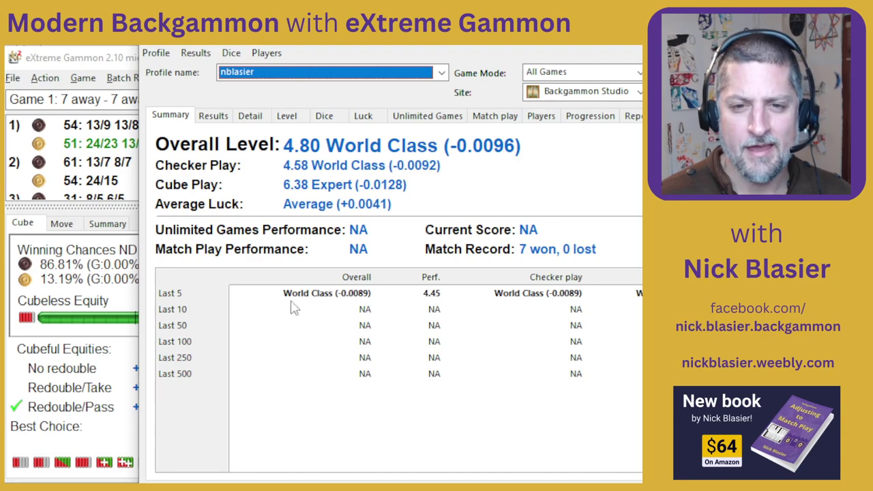
{"action": "left_click", "coordinate": [209, 117]}
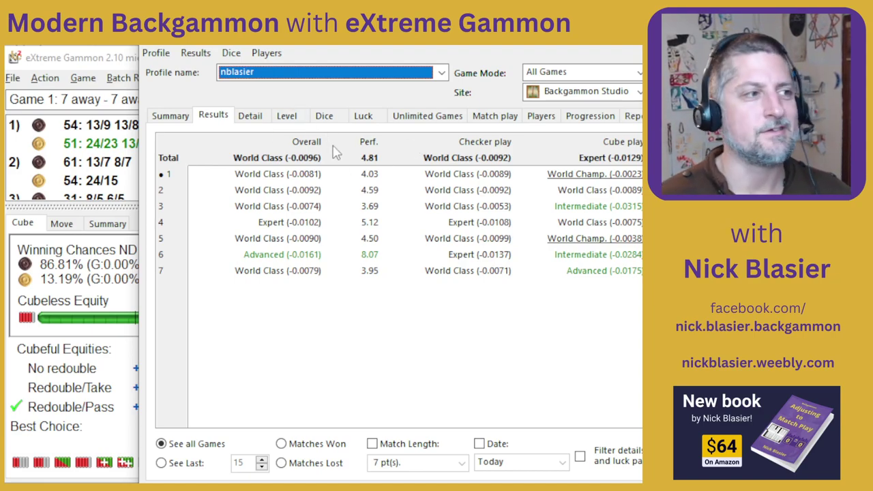
{"action": "left_click_drag", "start_coordinate": [533, 43], "coordinate": [416, 68]}
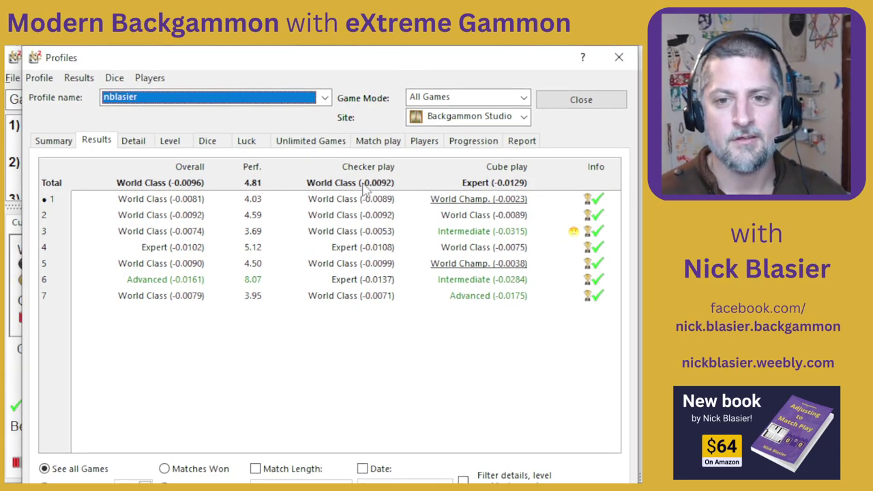
- Review the Progression, Summary, Players head-to-head, Match play and Unlimited profile statistics
{"action": "mouse_move", "coordinate": [476, 186]}
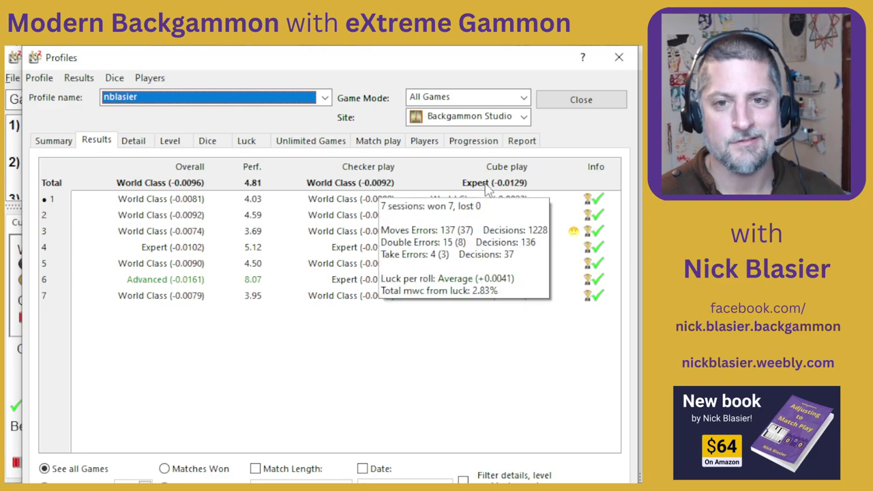
{"action": "left_click", "coordinate": [469, 143]}
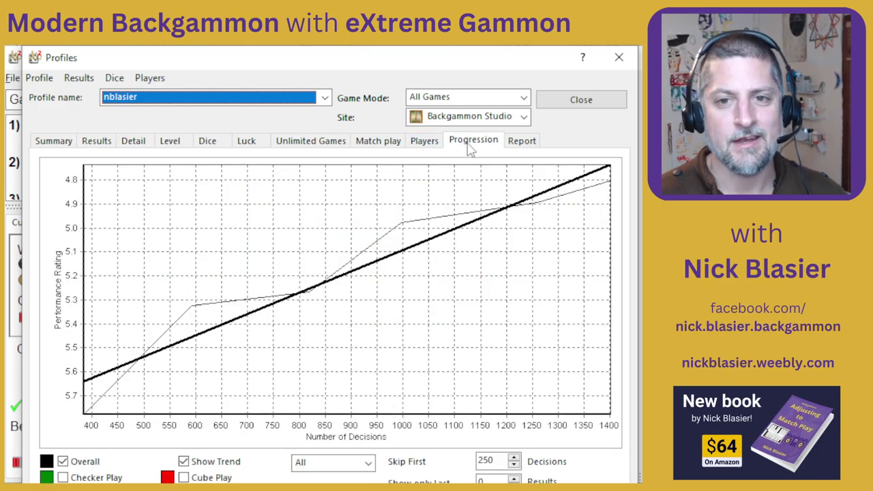
{"action": "left_click", "coordinate": [520, 146]}
{"action": "left_click", "coordinate": [427, 145]}
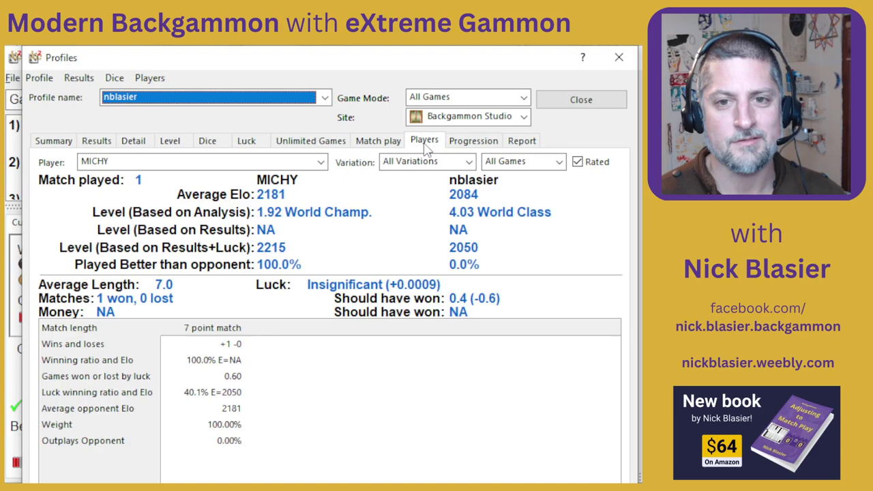
{"action": "left_click", "coordinate": [382, 144]}
{"action": "left_click", "coordinate": [334, 145]}
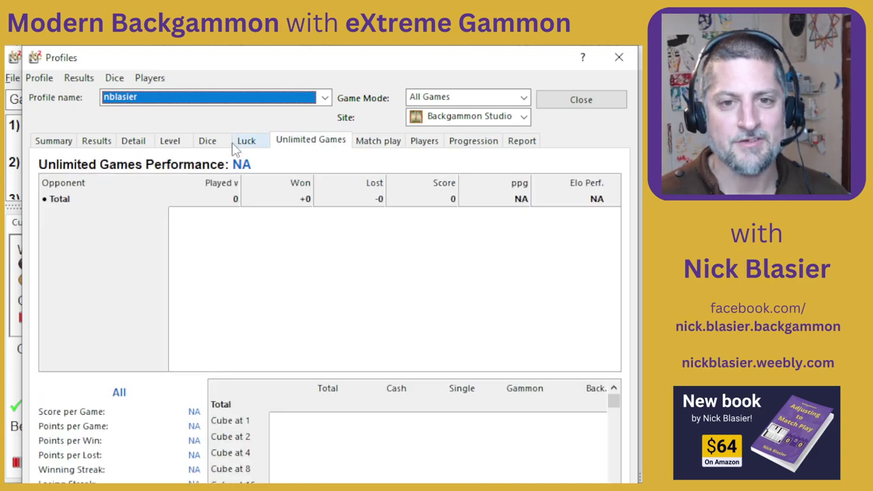
- Review the Dice, Luck, Level and Detail statistics, then settle on the performance-rating Progression chart
{"action": "left_click", "coordinate": [225, 146]}
{"action": "left_click", "coordinate": [240, 146]}
{"action": "left_click", "coordinate": [171, 146]}
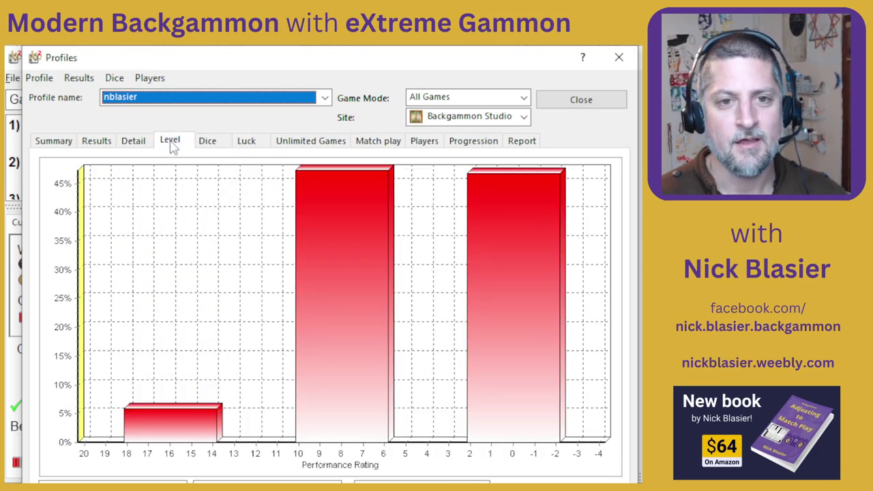
{"action": "left_click", "coordinate": [134, 145]}
{"action": "left_click", "coordinate": [100, 143]}
{"action": "left_click", "coordinate": [60, 144]}
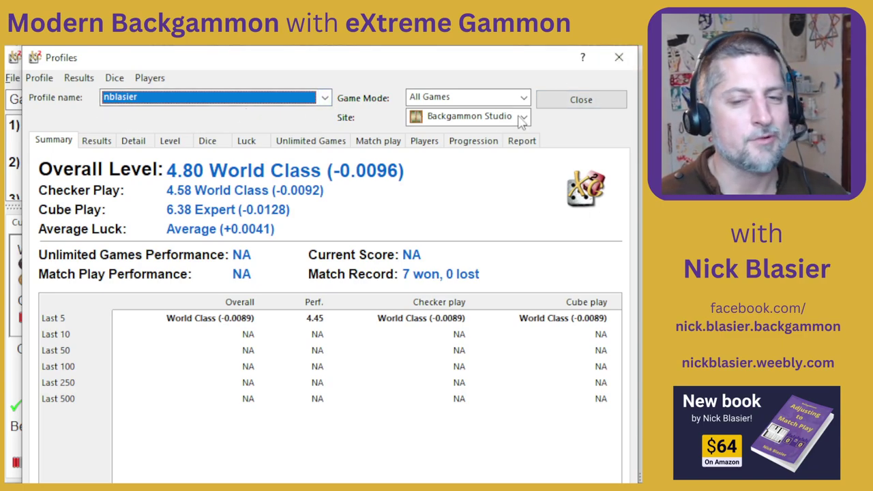
{"action": "left_click", "coordinate": [466, 146]}
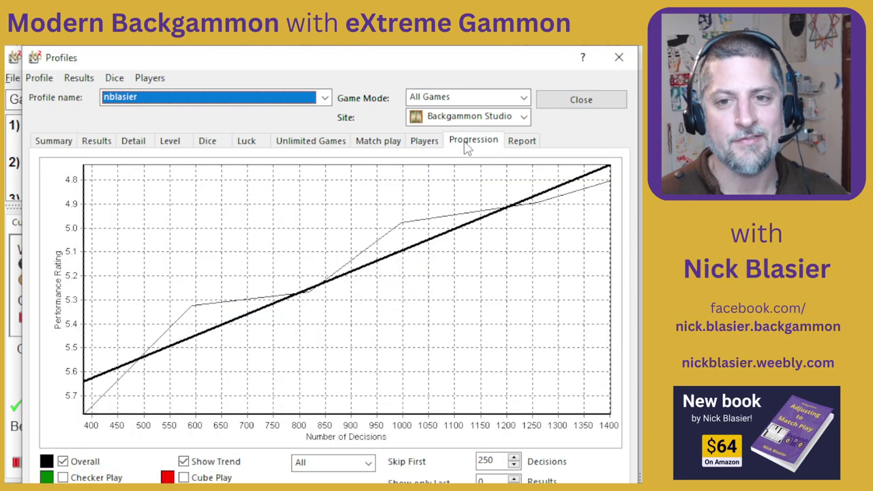